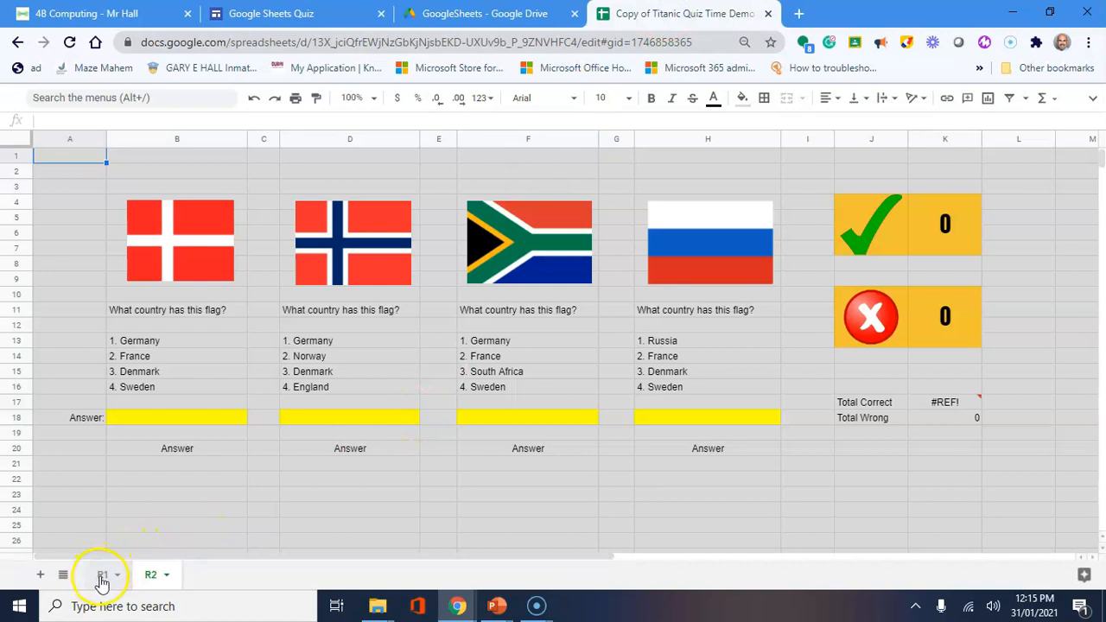
Go to the R1 quiz sheet and enter 2 as the answer to the Titanic captain question in B19
{"action": "left_click", "coordinate": [102, 575]}
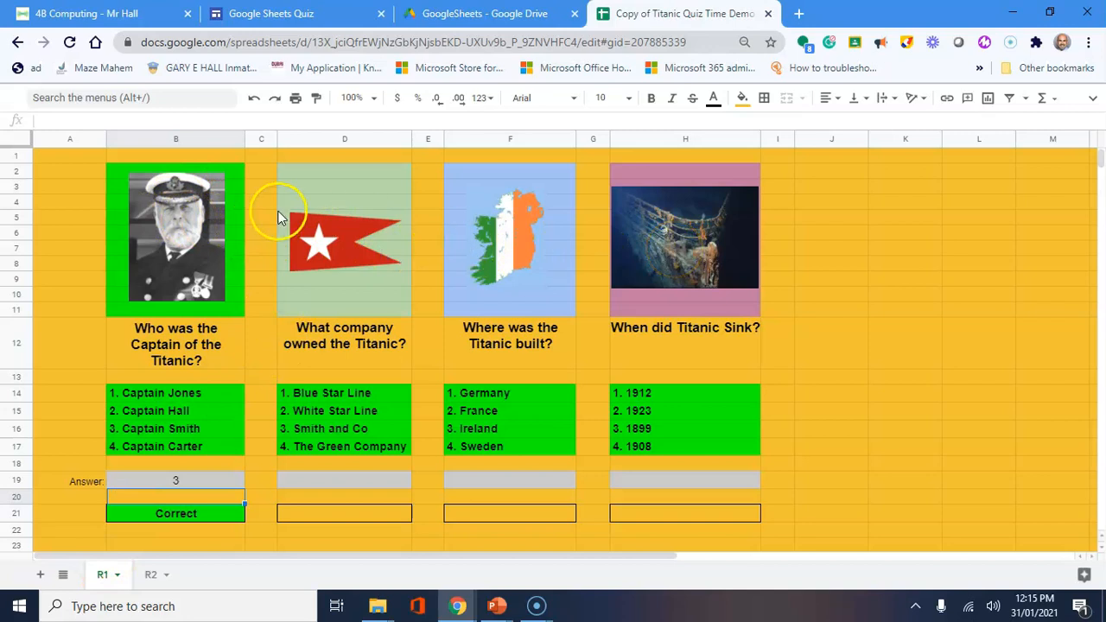
{"action": "left_click", "coordinate": [199, 201]}
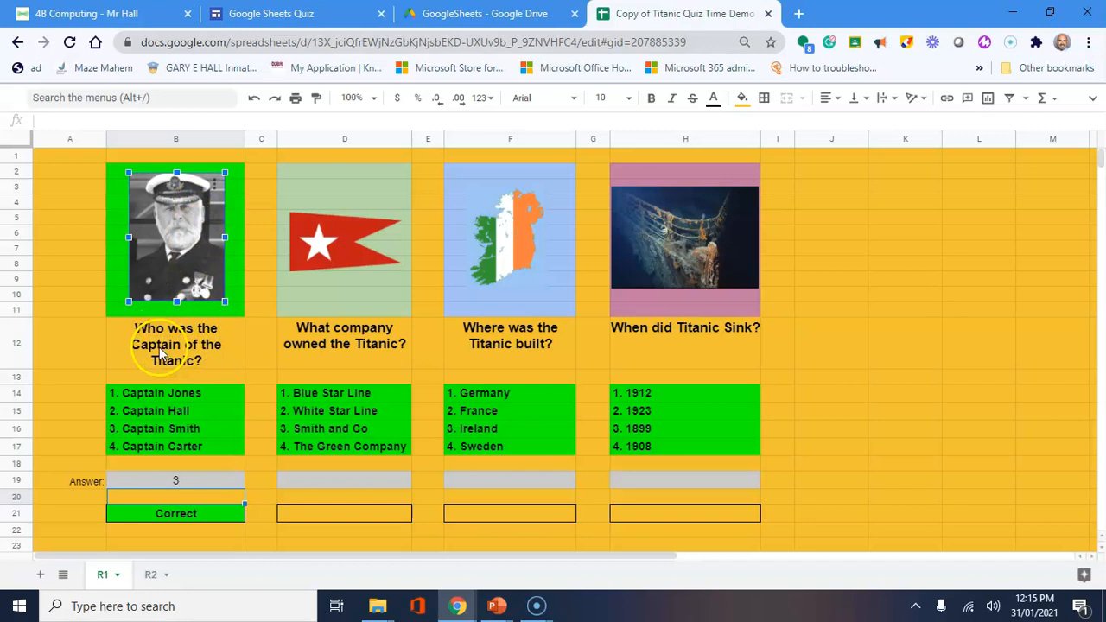
{"action": "left_click", "coordinate": [220, 359]}
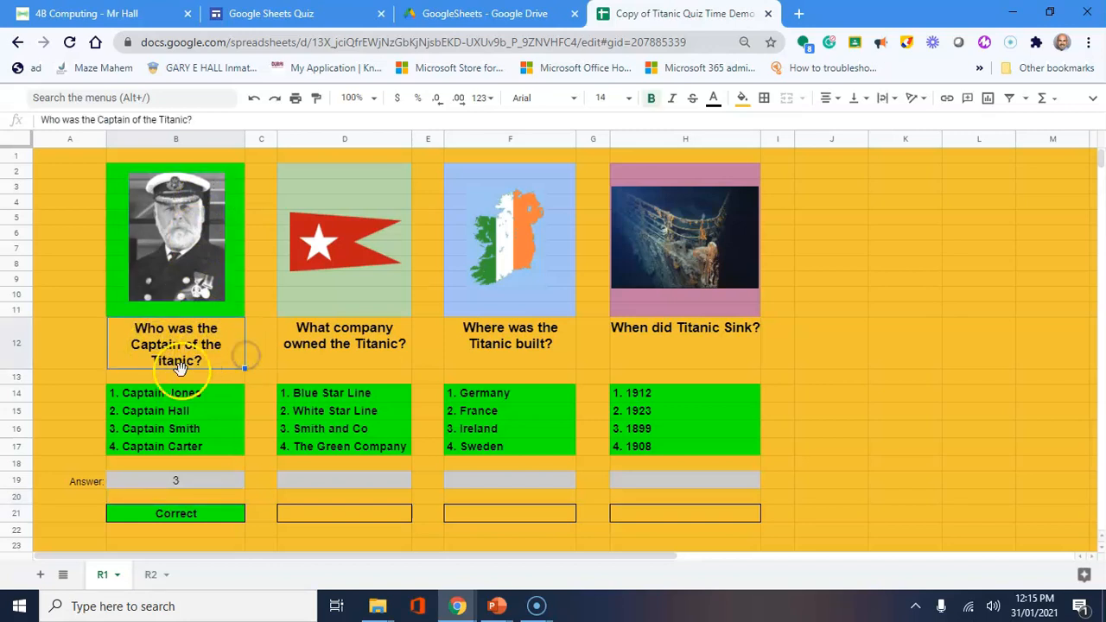
{"action": "left_click", "coordinate": [182, 480]}
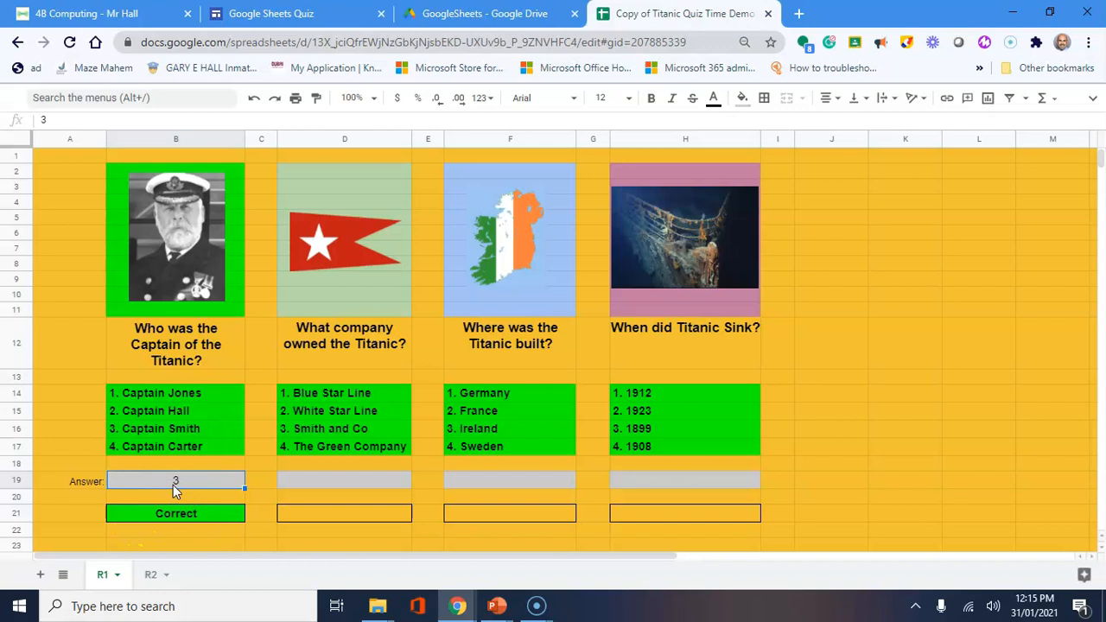
{"action": "type", "text": "2"}
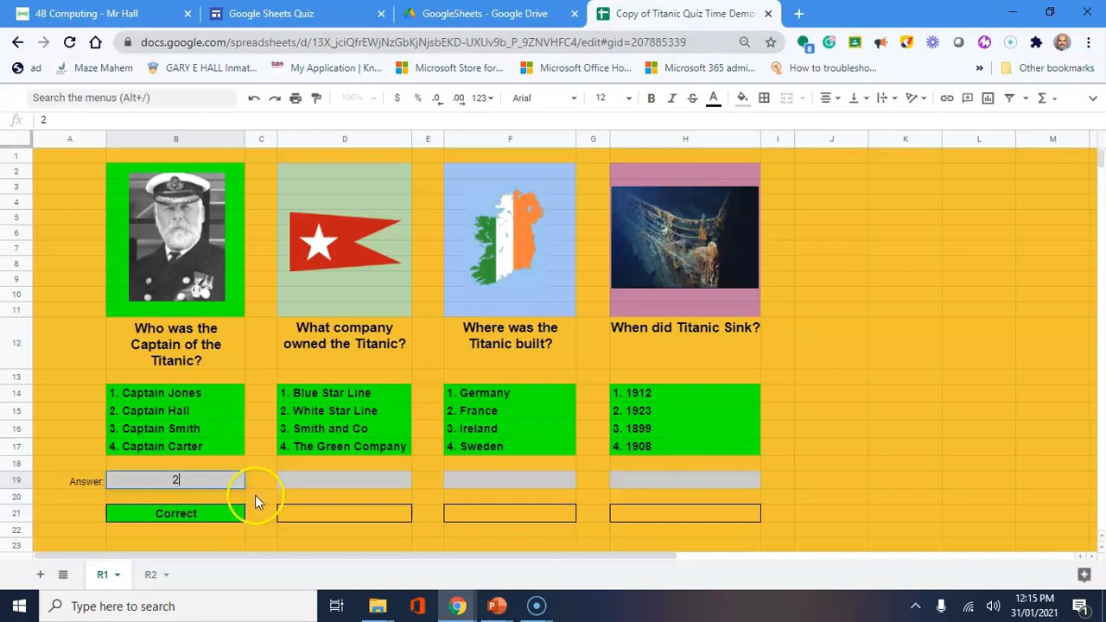
{"action": "left_click", "coordinate": [257, 497]}
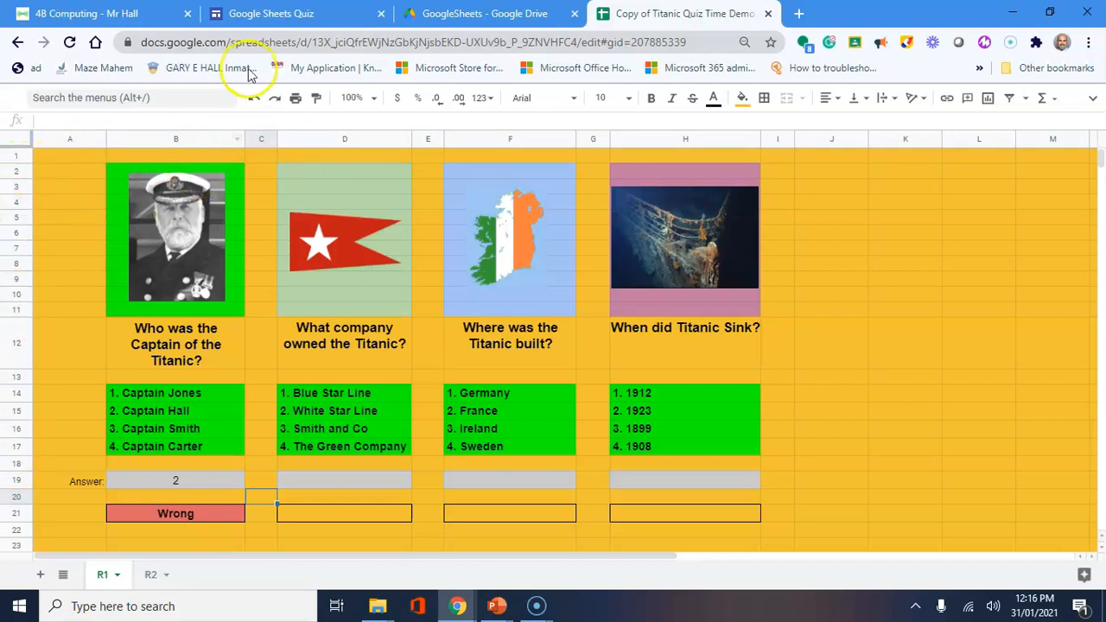
Switch to the student's Drive window, make a copy of the Quiz Template spreadsheet and check that it is in My Drive
{"action": "left_click", "coordinate": [269, 13]}
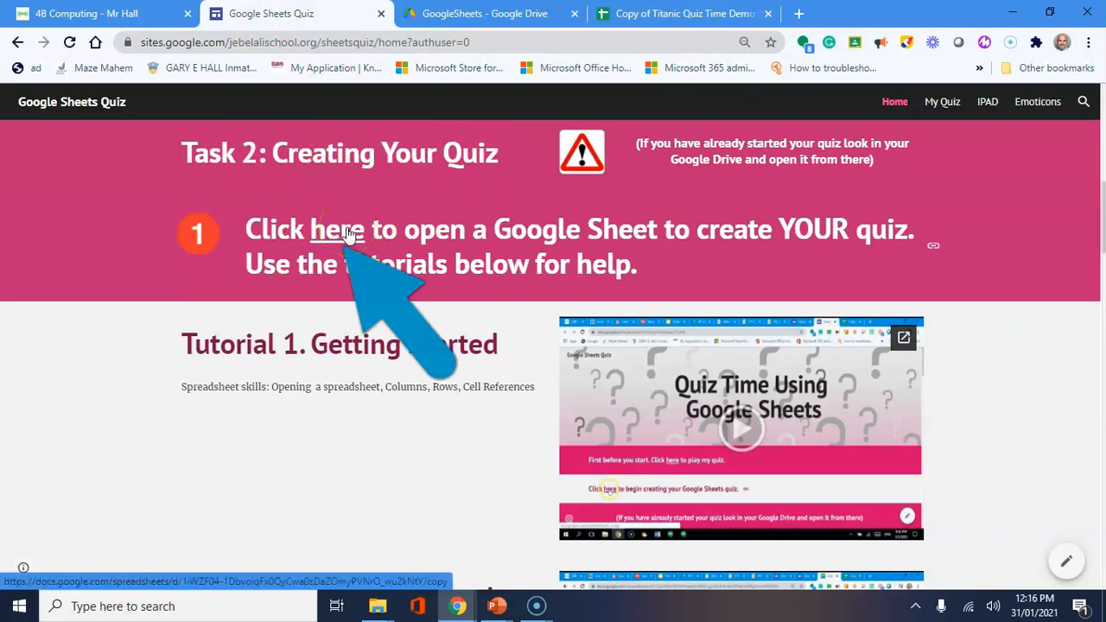
{"action": "mouse_move", "coordinate": [456, 609]}
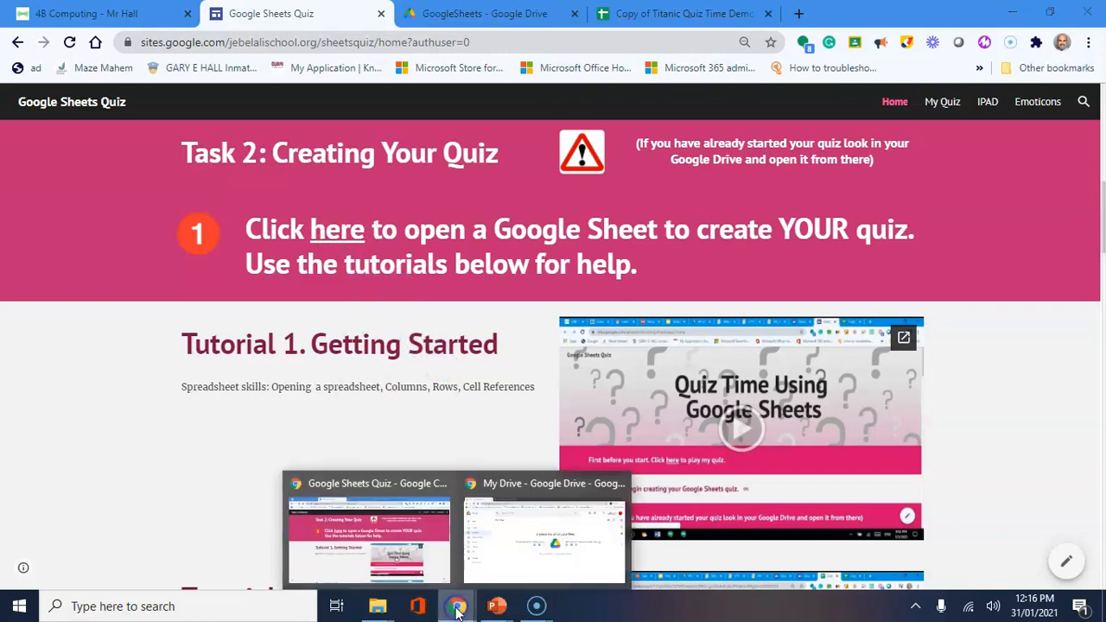
{"action": "left_click", "coordinate": [493, 548]}
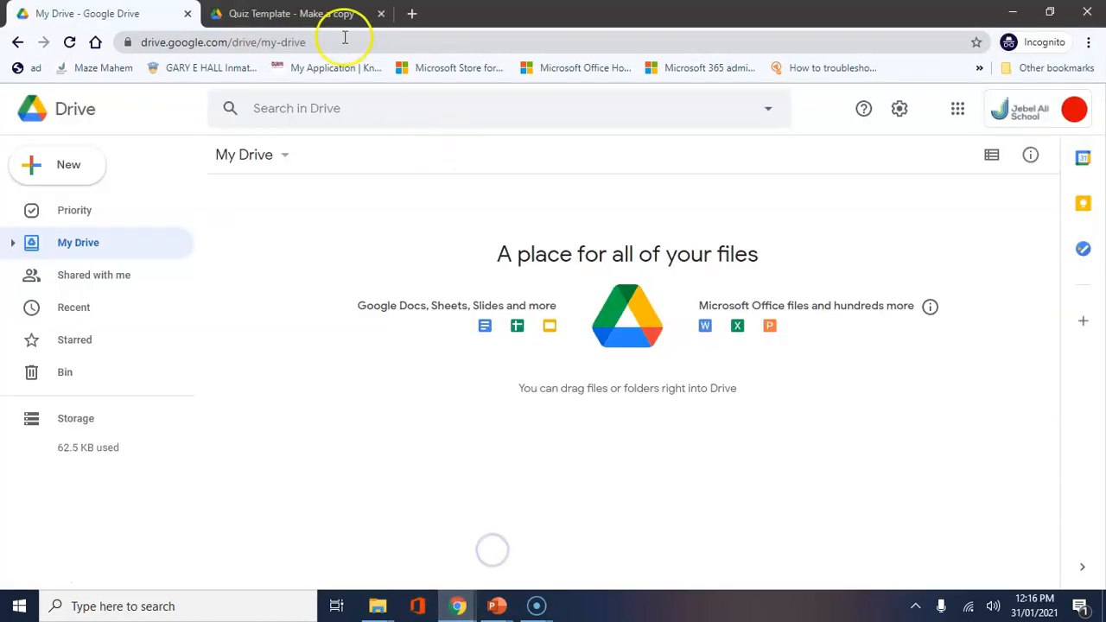
{"action": "left_click", "coordinate": [337, 13]}
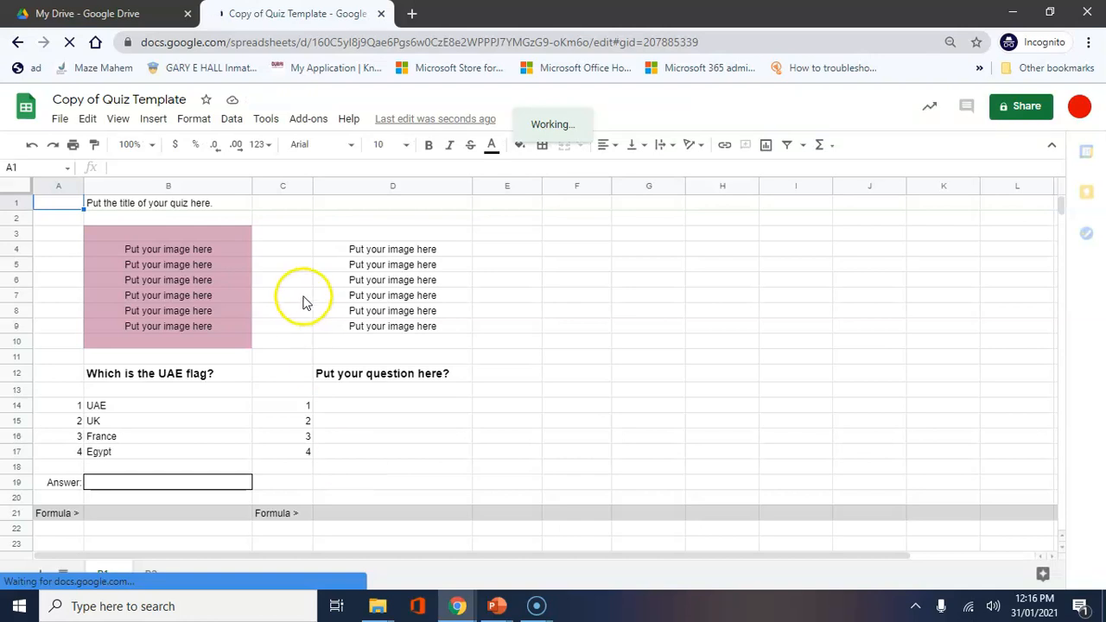
{"action": "left_click", "coordinate": [109, 13]}
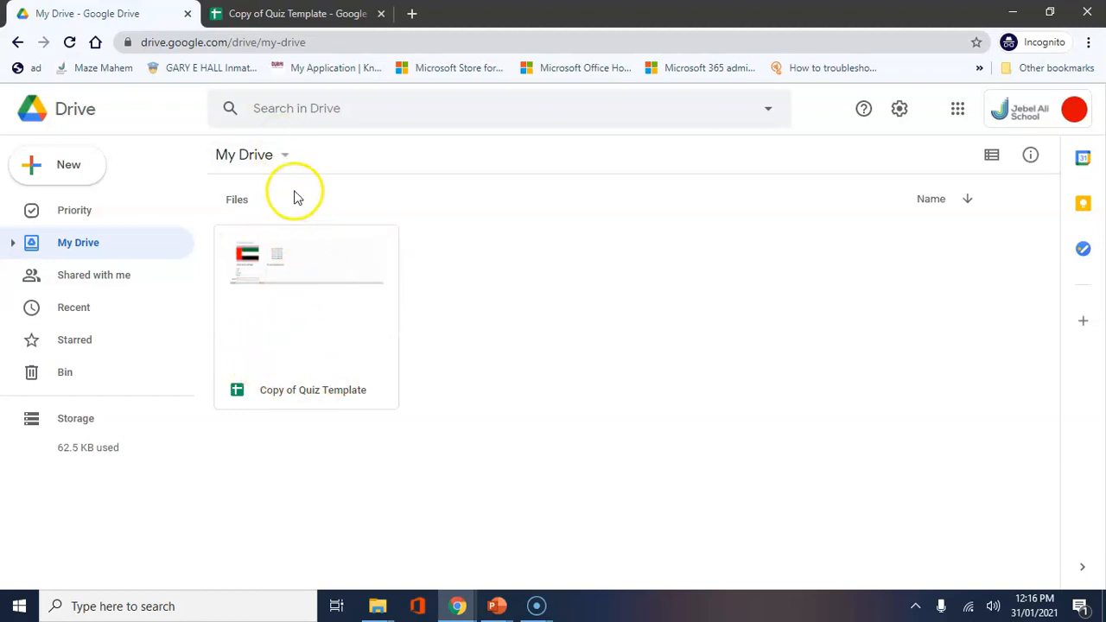
{"action": "left_click", "coordinate": [301, 15]}
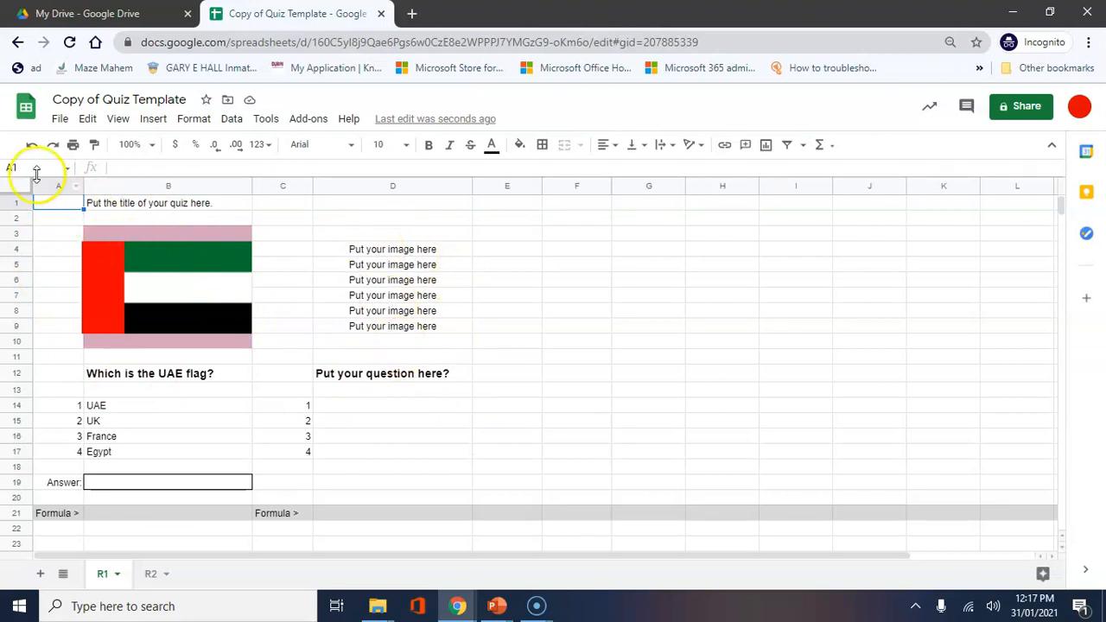
Highlight columns B, C and D one at a time to examine the template's column layout
{"action": "left_click", "coordinate": [134, 186]}
{"action": "left_click", "coordinate": [279, 184]}
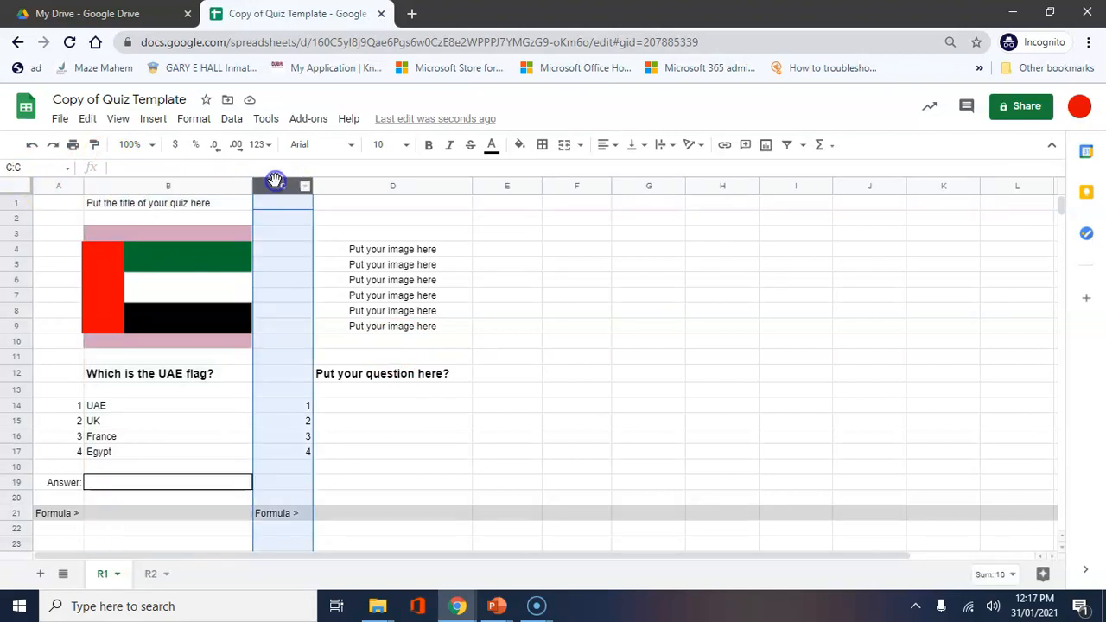
{"action": "left_click", "coordinate": [364, 187]}
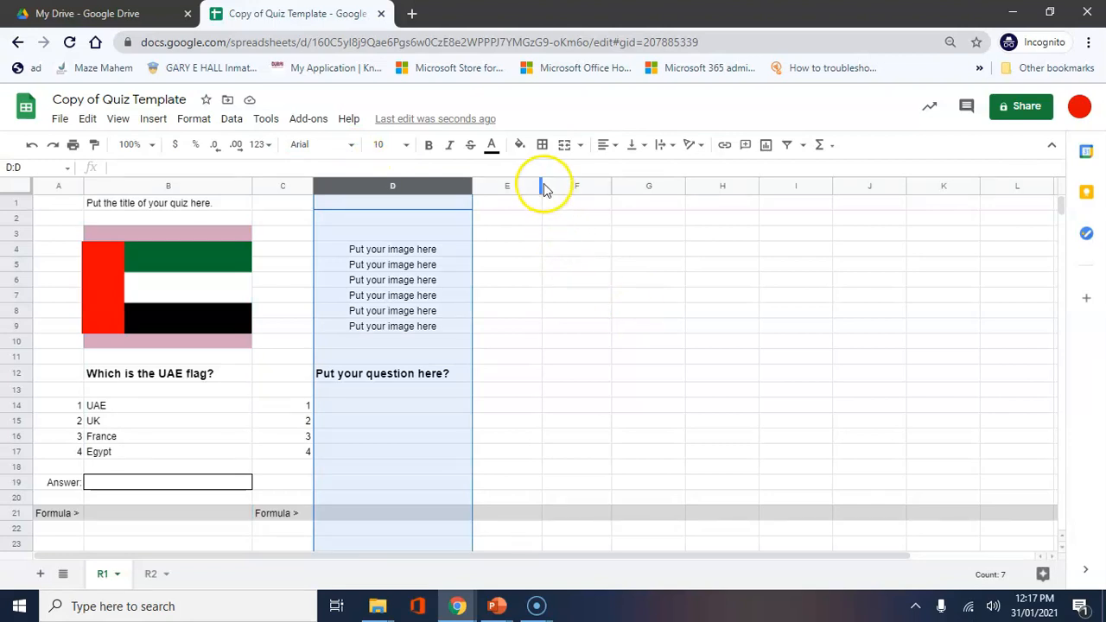
Narrow spacer columns E and G and widen question columns F and H on sheet R1
{"action": "left_click_drag", "start_coordinate": [541, 184], "coordinate": [530, 184]}
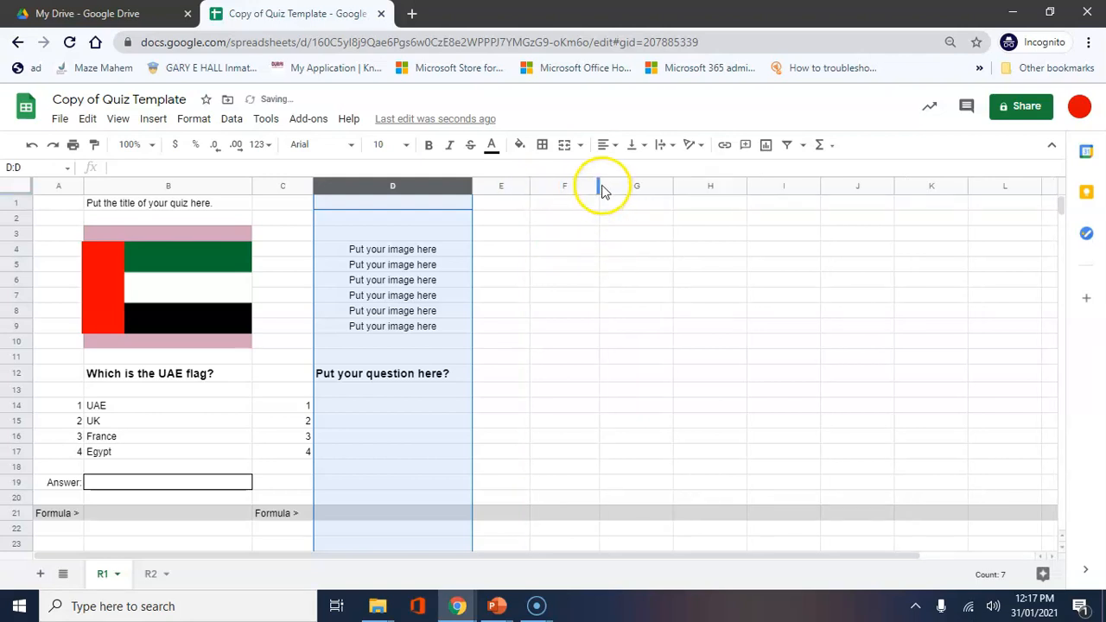
{"action": "left_click_drag", "start_coordinate": [599, 185], "coordinate": [652, 189]}
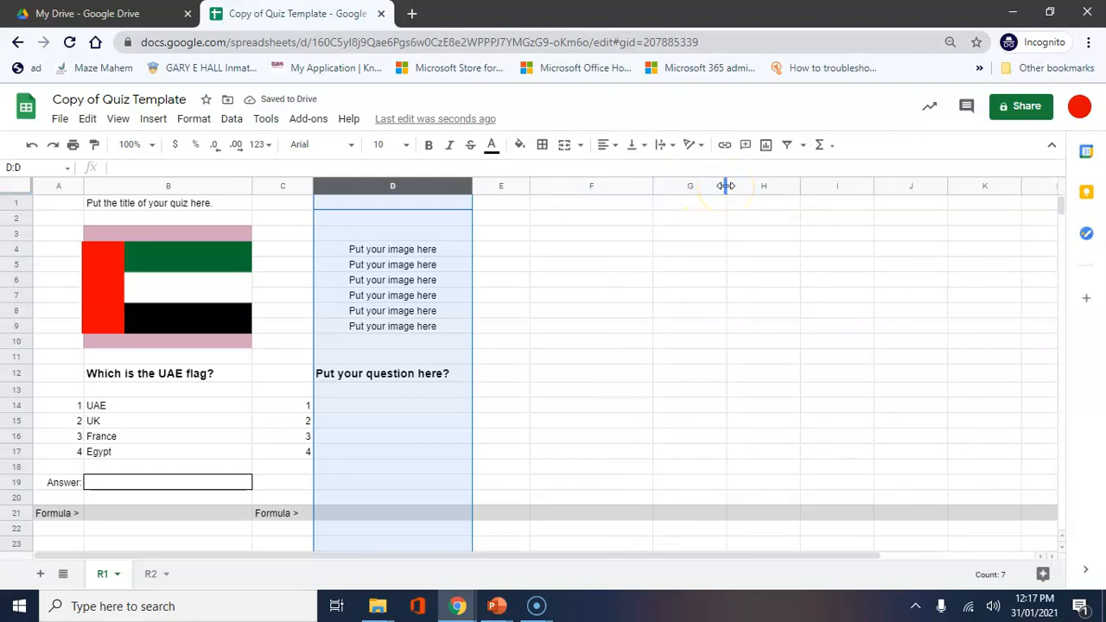
{"action": "left_click_drag", "start_coordinate": [725, 186], "coordinate": [708, 186]}
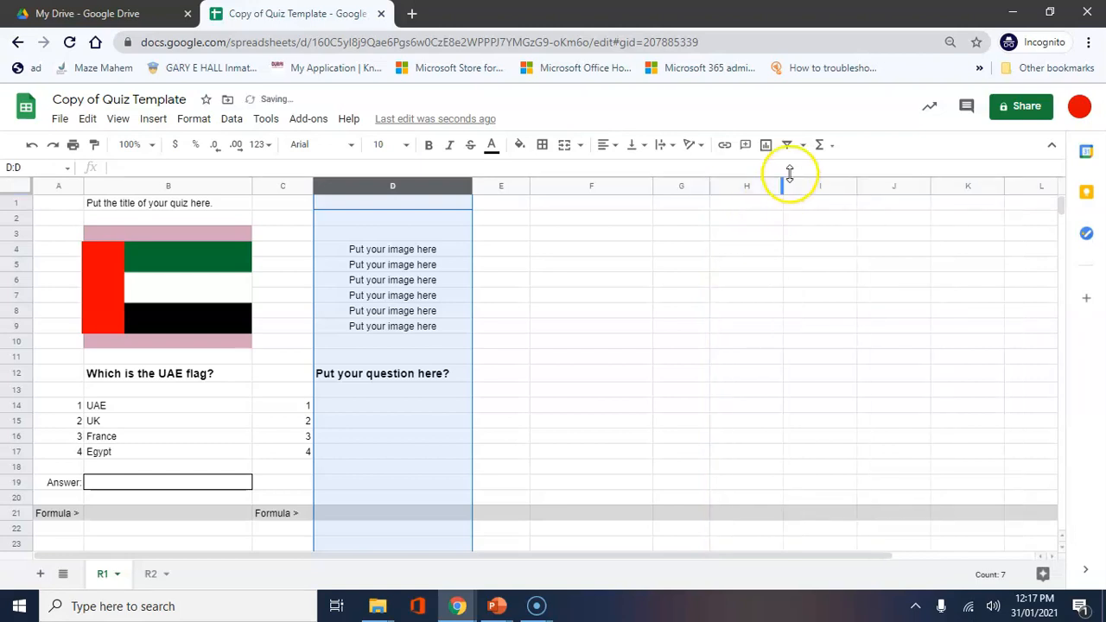
{"action": "left_click_drag", "start_coordinate": [783, 186], "coordinate": [854, 190]}
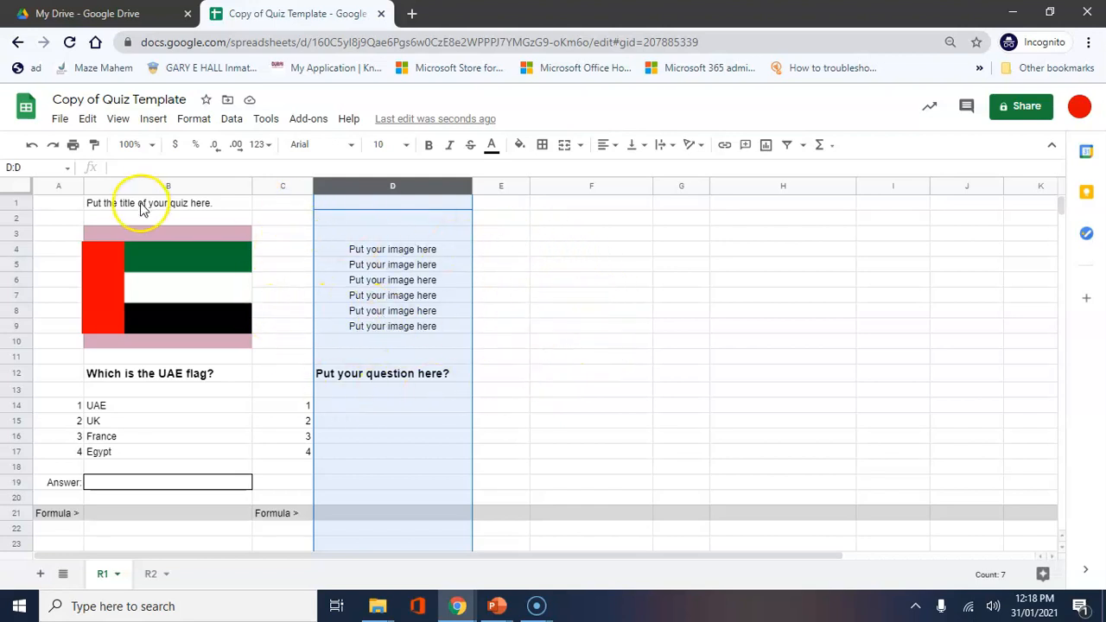
Fill the entire R1 sheet with a light yellow background colour
{"action": "left_click", "coordinate": [19, 185]}
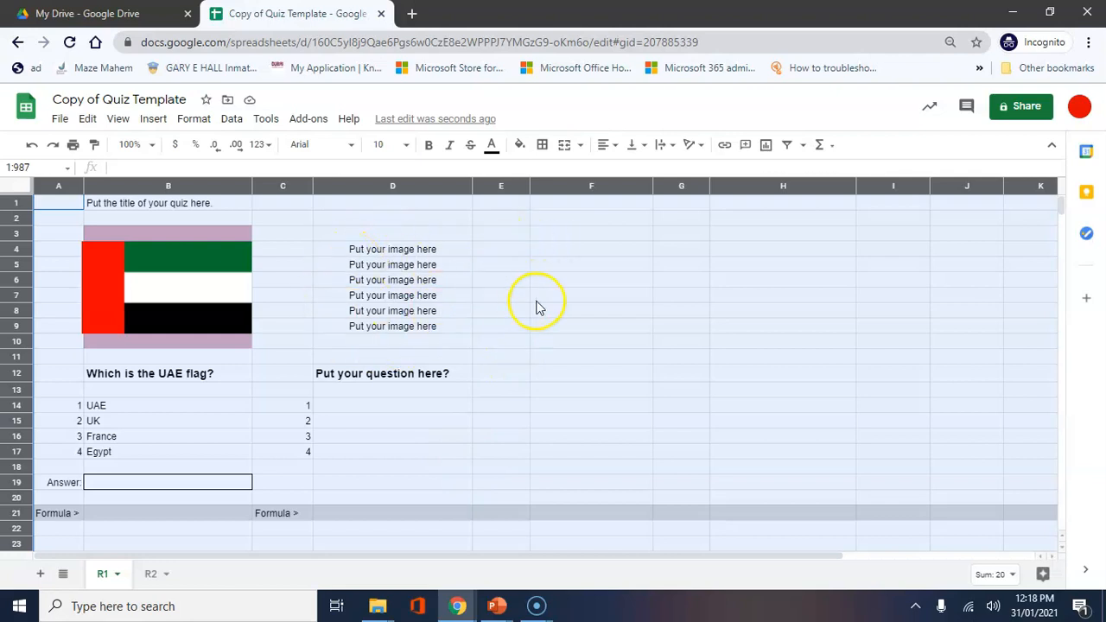
{"action": "left_click", "coordinate": [522, 149]}
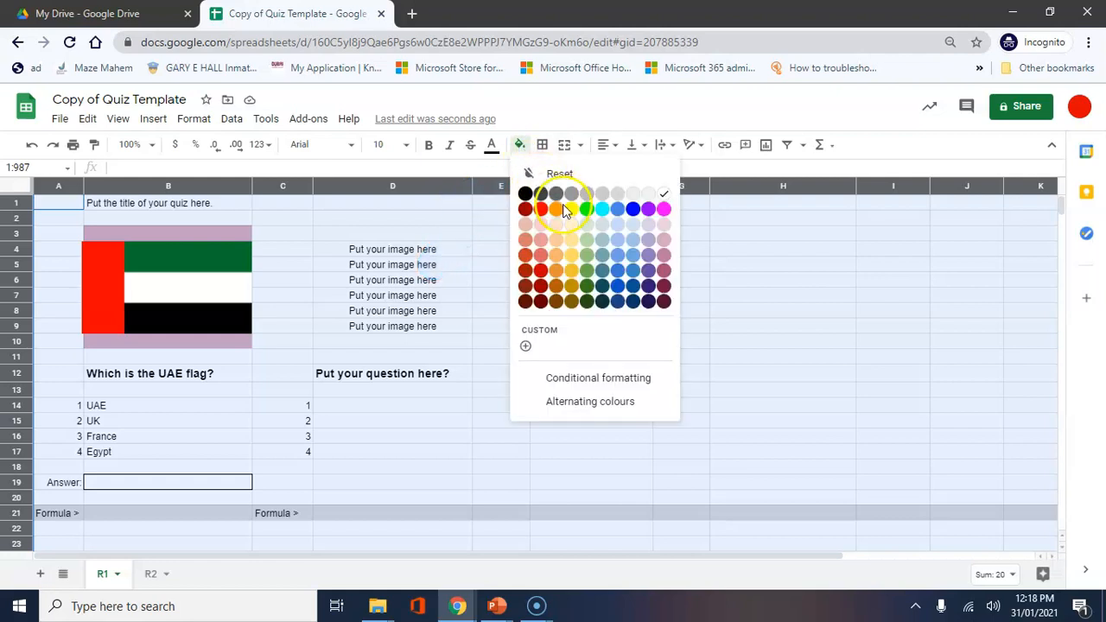
{"action": "left_click", "coordinate": [572, 240]}
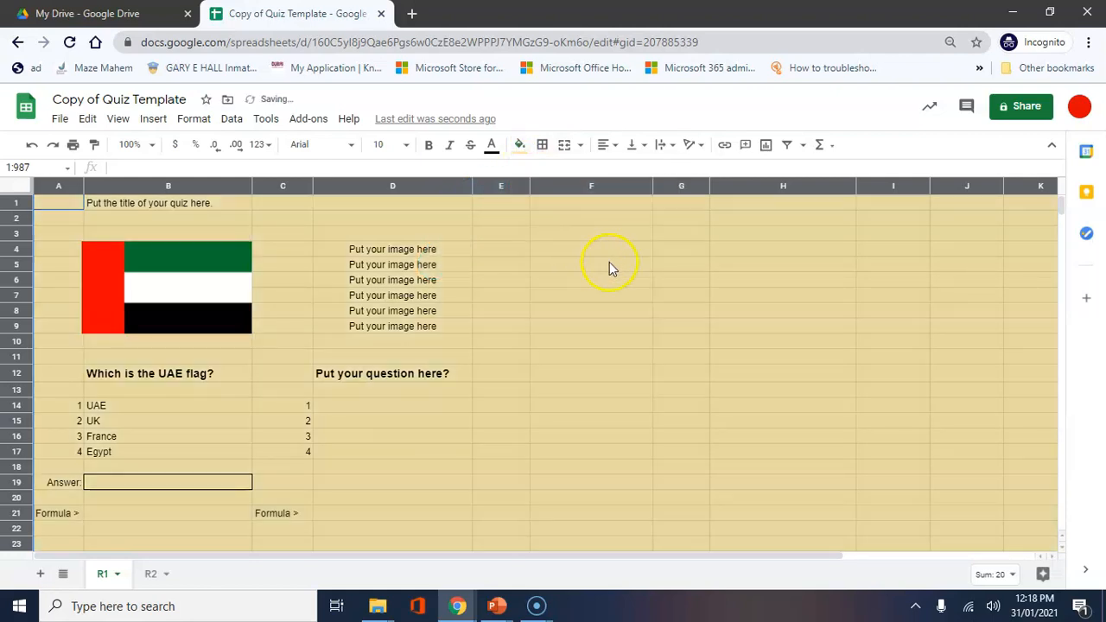
{"action": "left_click", "coordinate": [669, 315]}
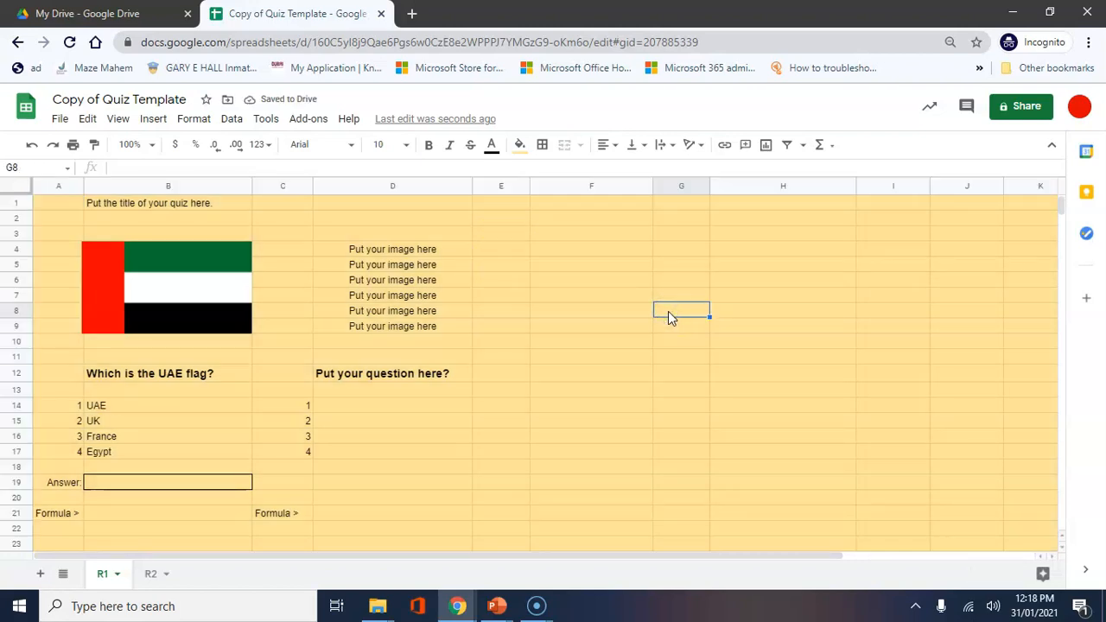
Fill the UAE flag question cell B12 with light cornflower blue
{"action": "left_click", "coordinate": [153, 374]}
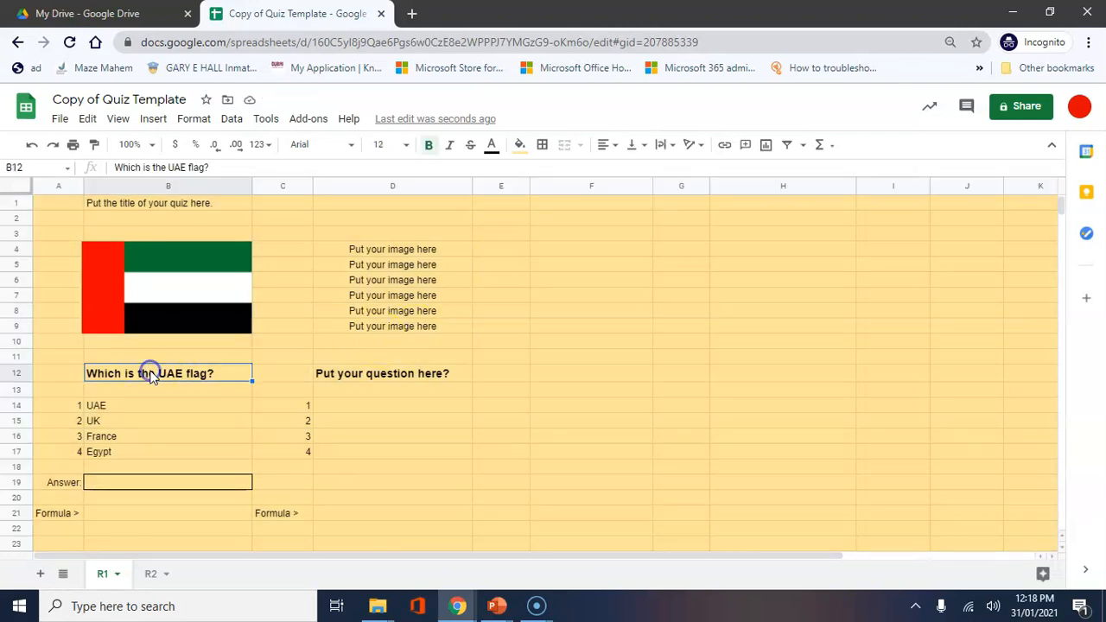
{"action": "left_click", "coordinate": [520, 147]}
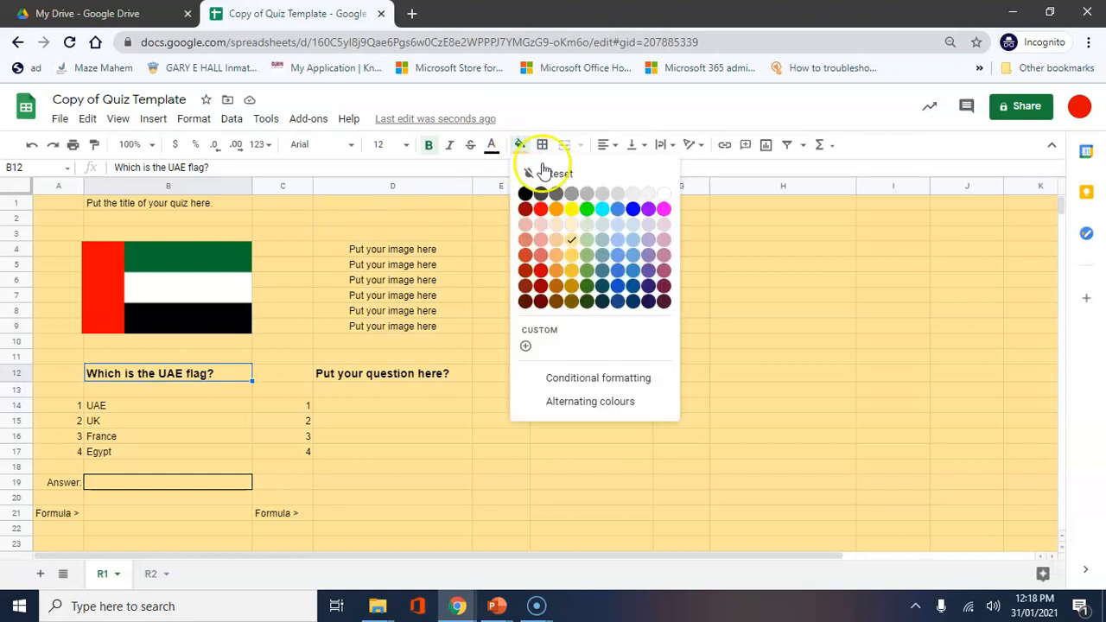
{"action": "left_click", "coordinate": [618, 257]}
{"action": "left_click", "coordinate": [639, 437]}
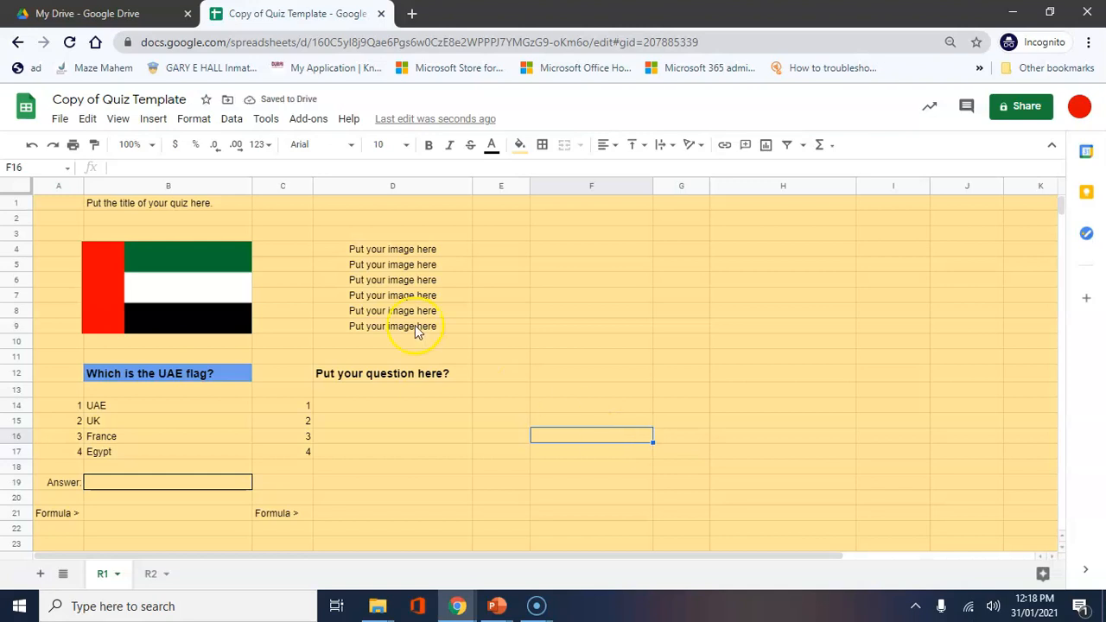
Fill the second question's image placeholder cells D4:D9 with a muted light magenta
{"action": "left_click", "coordinate": [363, 250]}
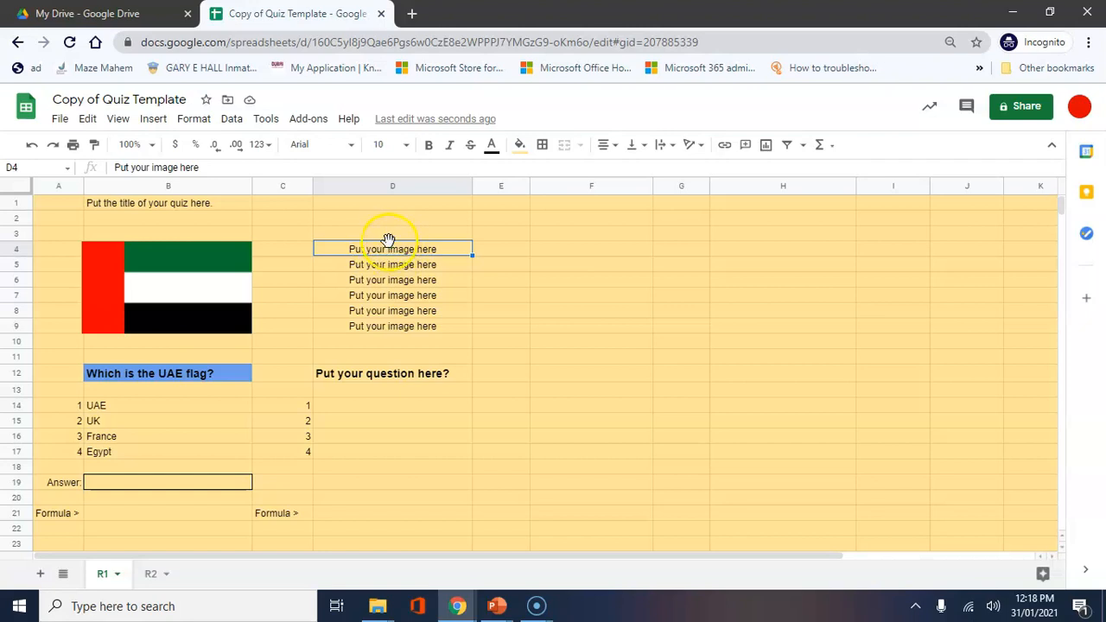
{"action": "left_click_drag", "start_coordinate": [389, 250], "coordinate": [390, 326]}
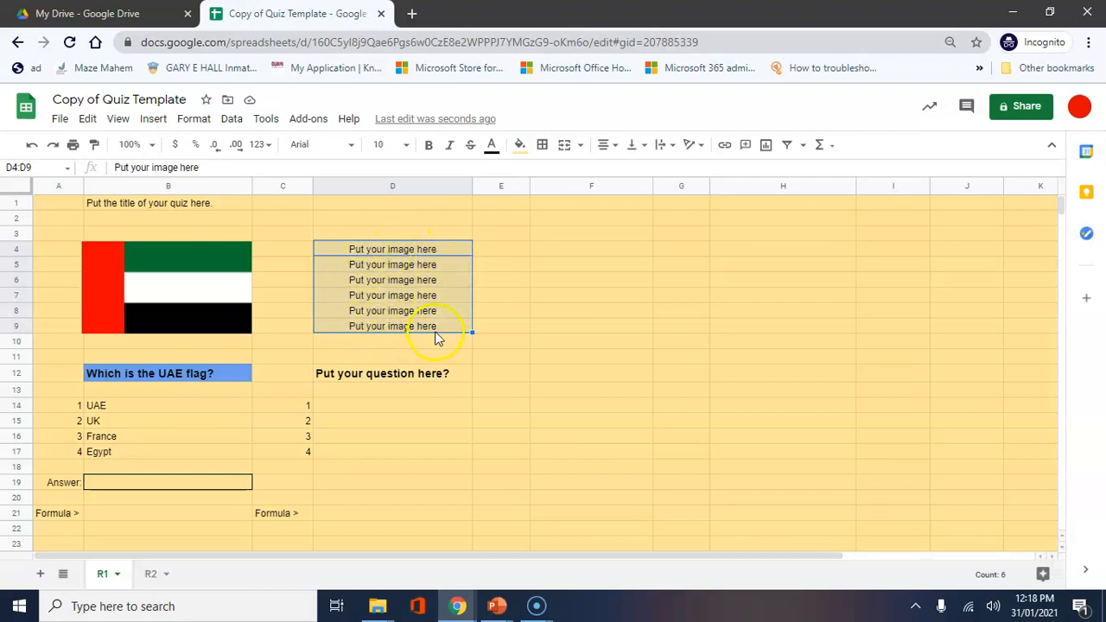
{"action": "left_click", "coordinate": [519, 145]}
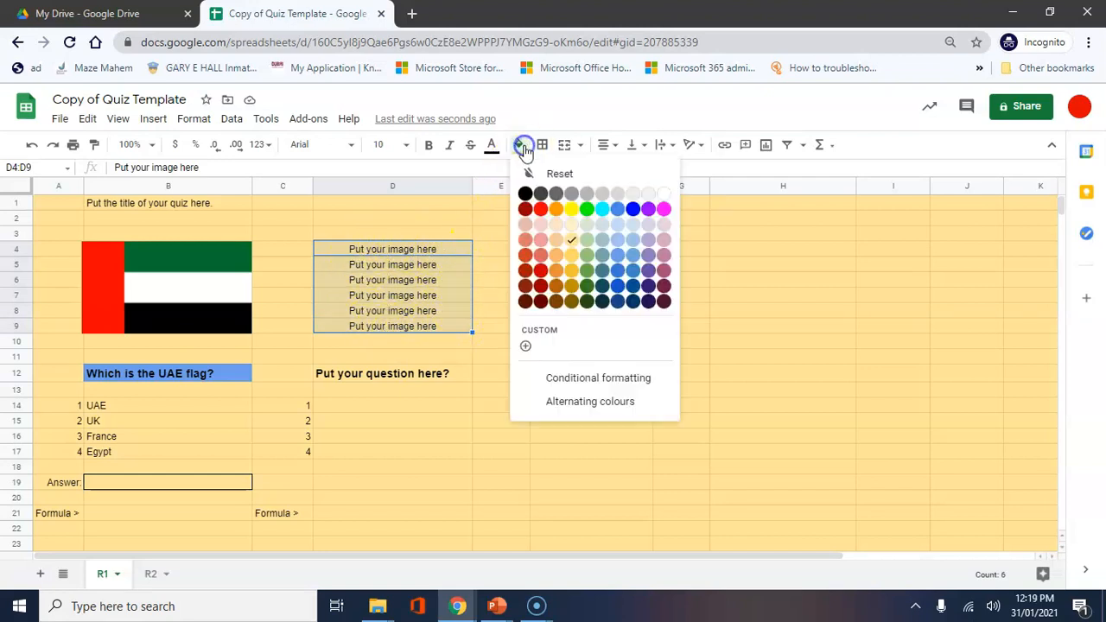
{"action": "left_click", "coordinate": [664, 256]}
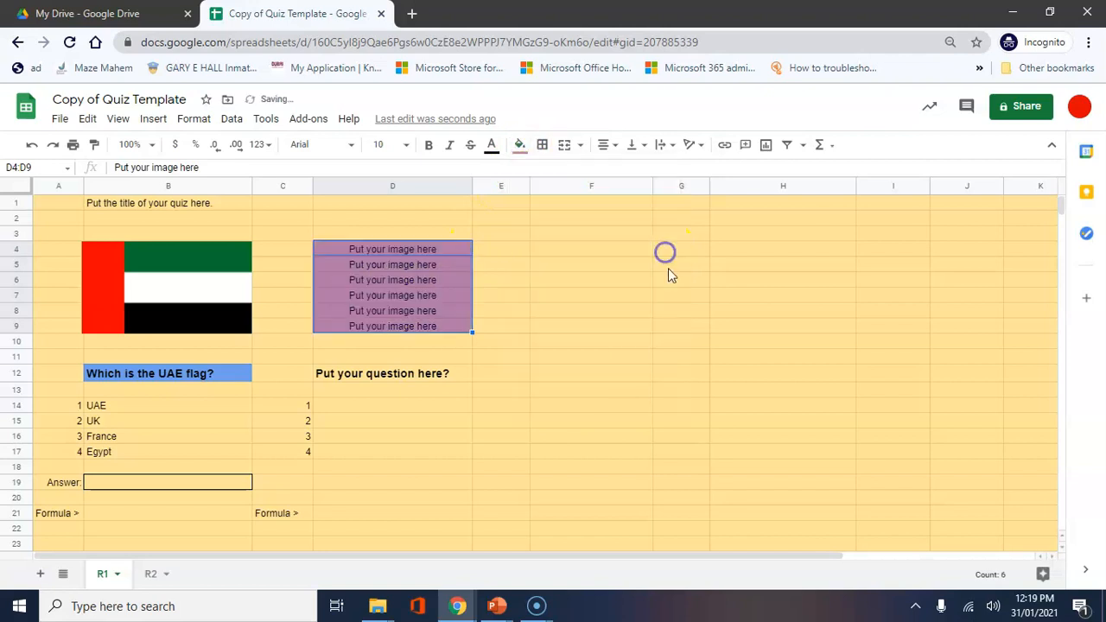
{"action": "left_click", "coordinate": [676, 310]}
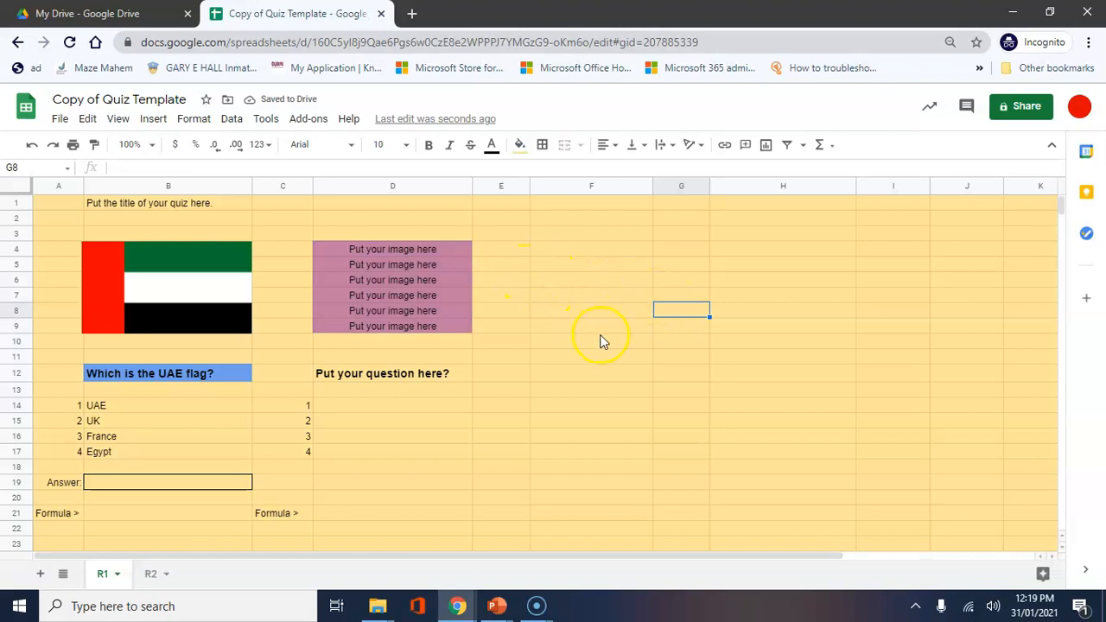